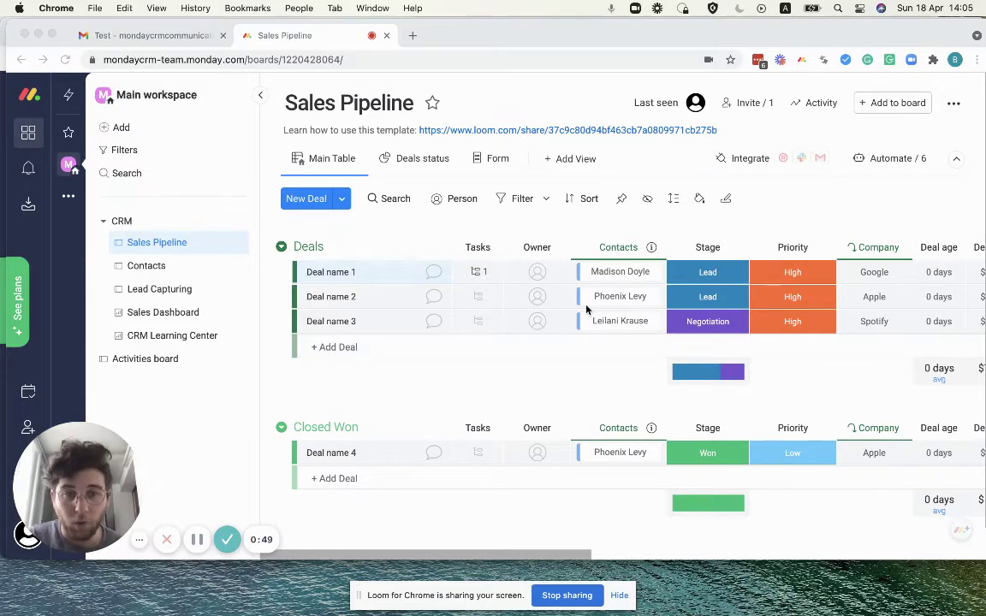
Step: Set the stage of Deal name 3 in the Deals group to Won
left_click(702, 325)
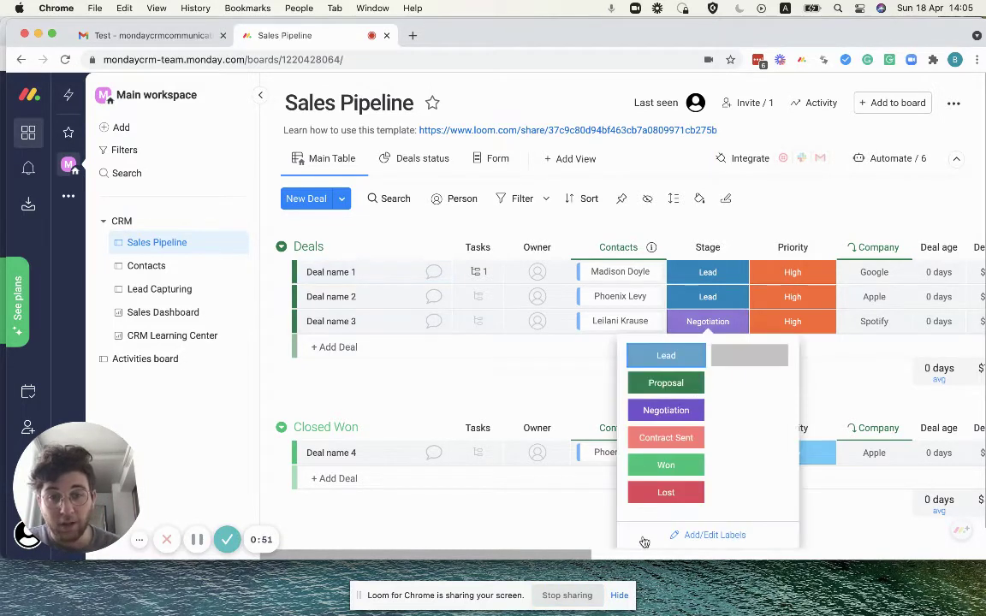
left_click(640, 467)
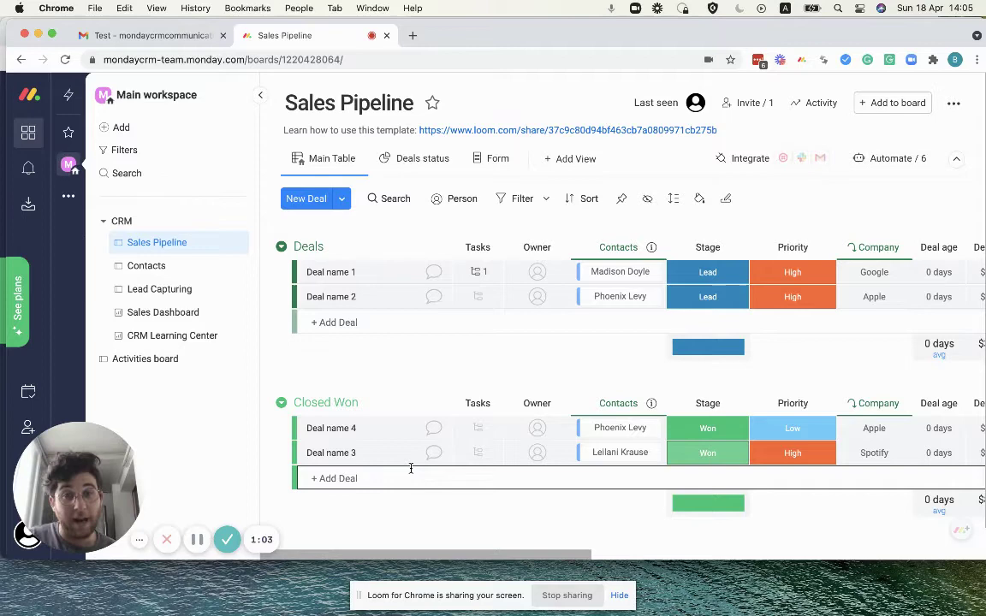
Step: Open the board's automations and browse the basic and featured templates in the Automations Center
left_click(887, 166)
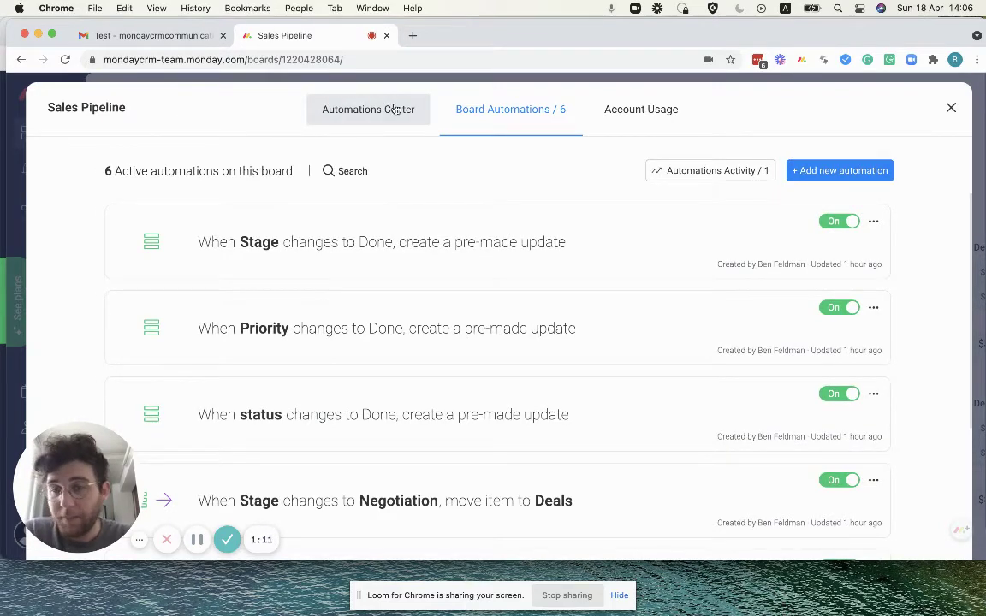
left_click(395, 109)
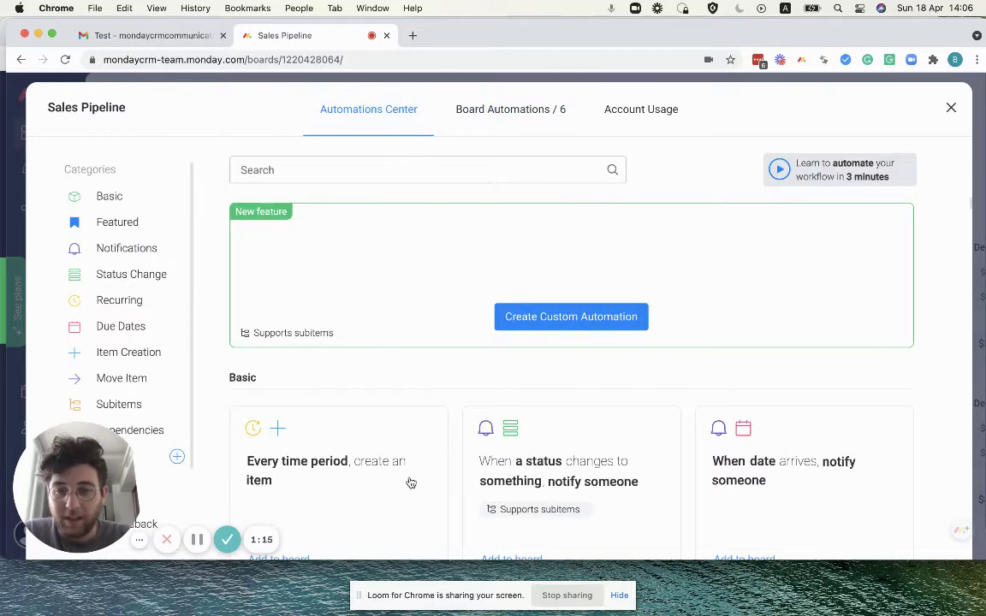
scroll(411, 484, "down", 10)
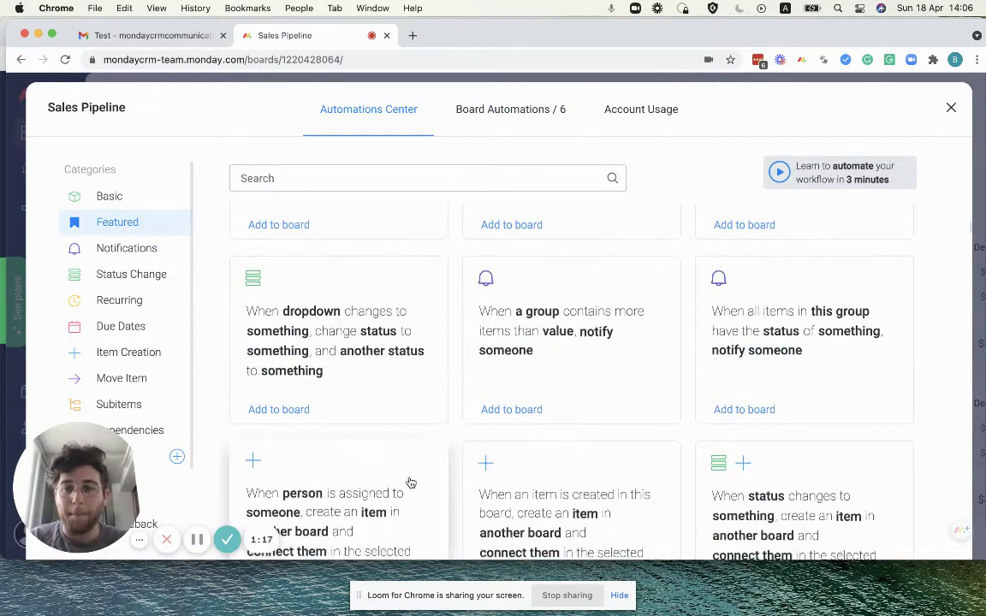
scroll(410, 483, "down", 12)
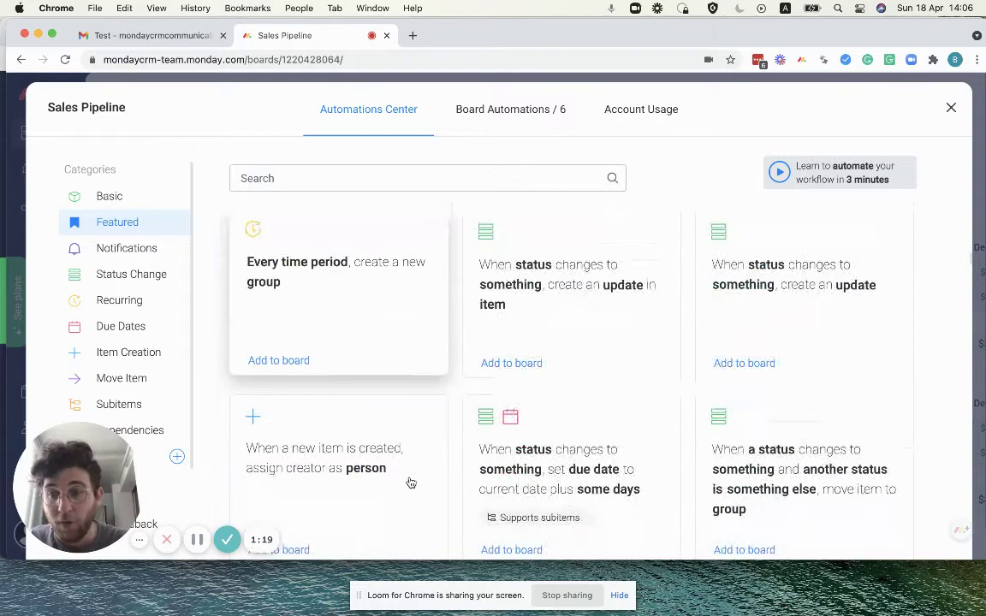
scroll(411, 483, "down", 8)
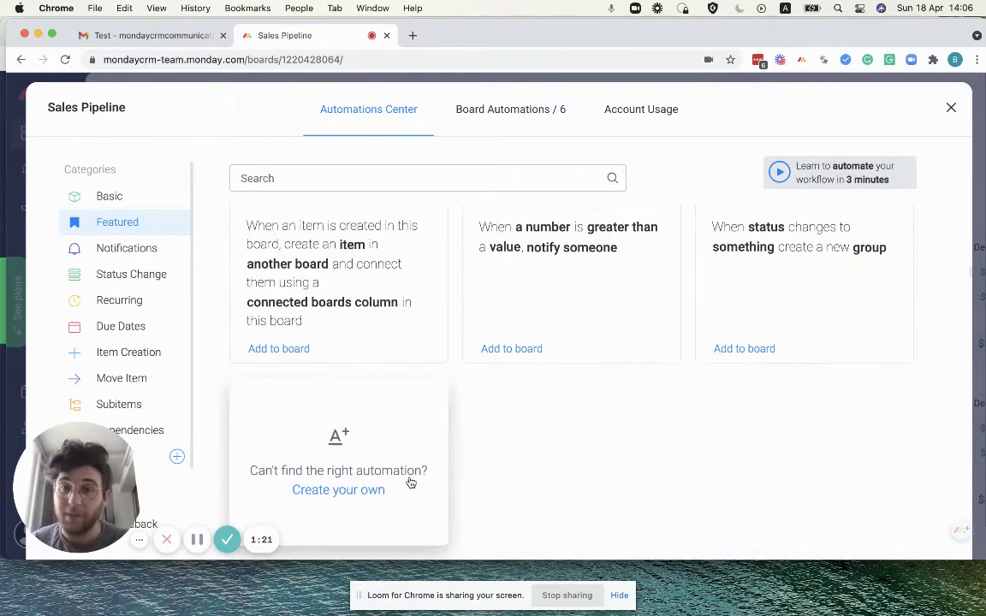
scroll(411, 483, "up", 3)
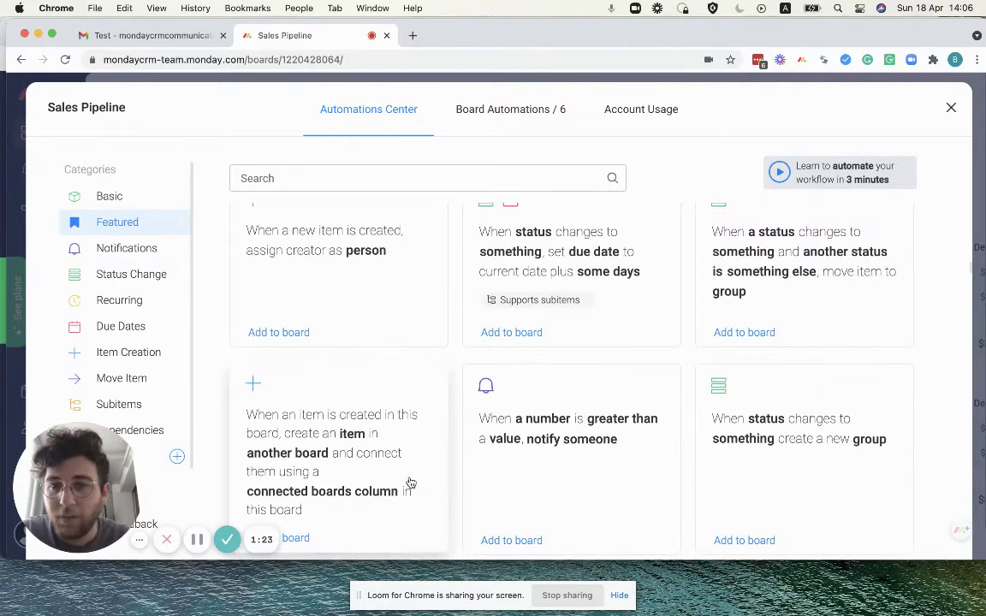
scroll(411, 483, "up", 20)
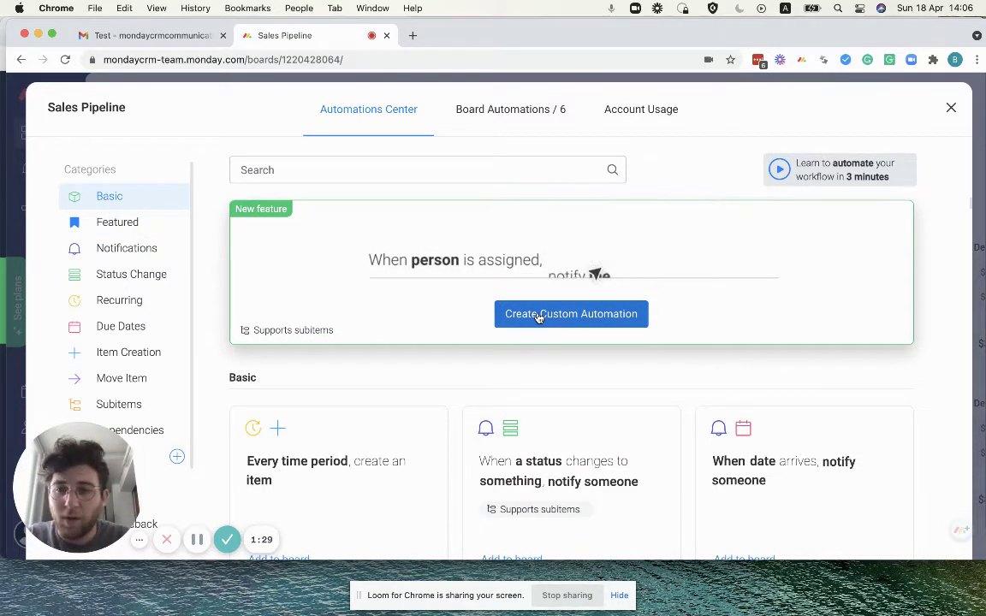
Step: Start a custom automation with the trigger that Stage changes to Lost
left_click(538, 317)
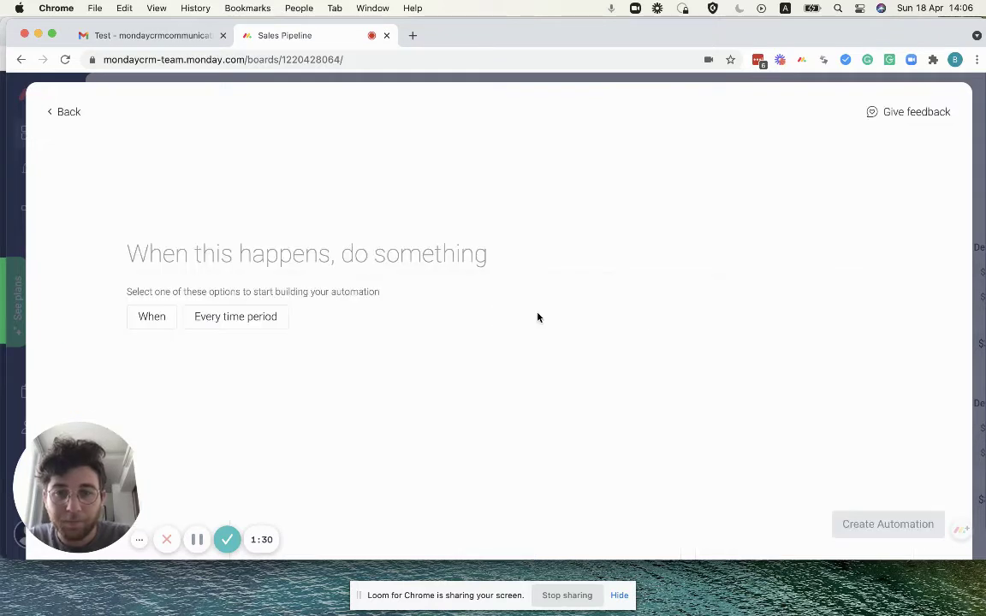
left_click(157, 321)
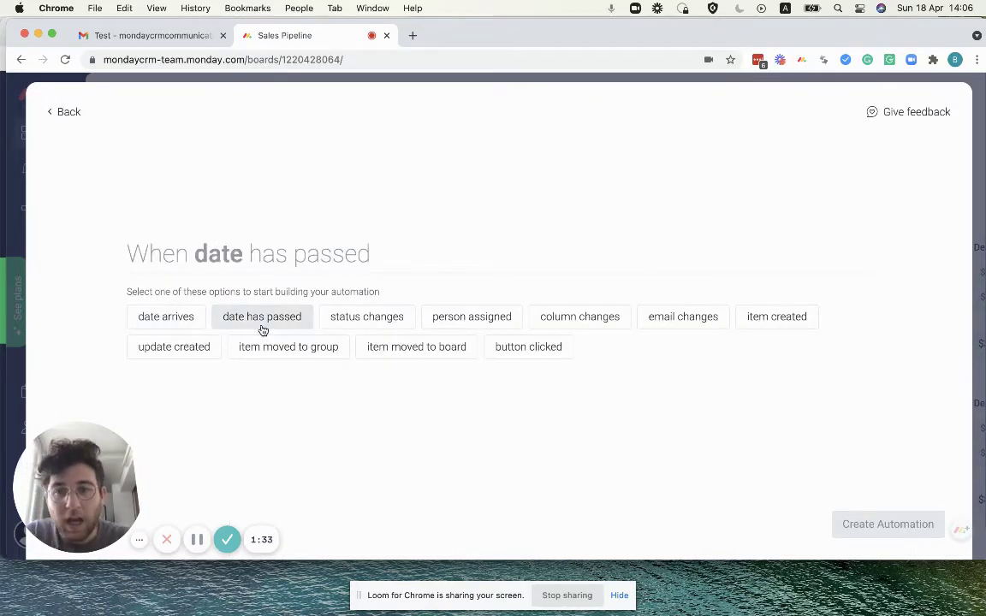
left_click(351, 322)
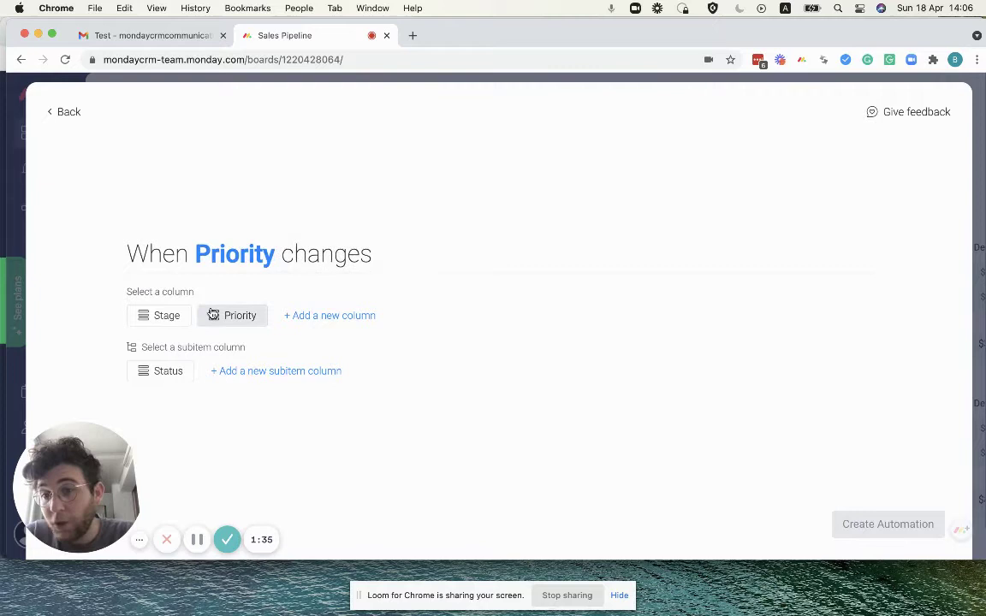
left_click(175, 323)
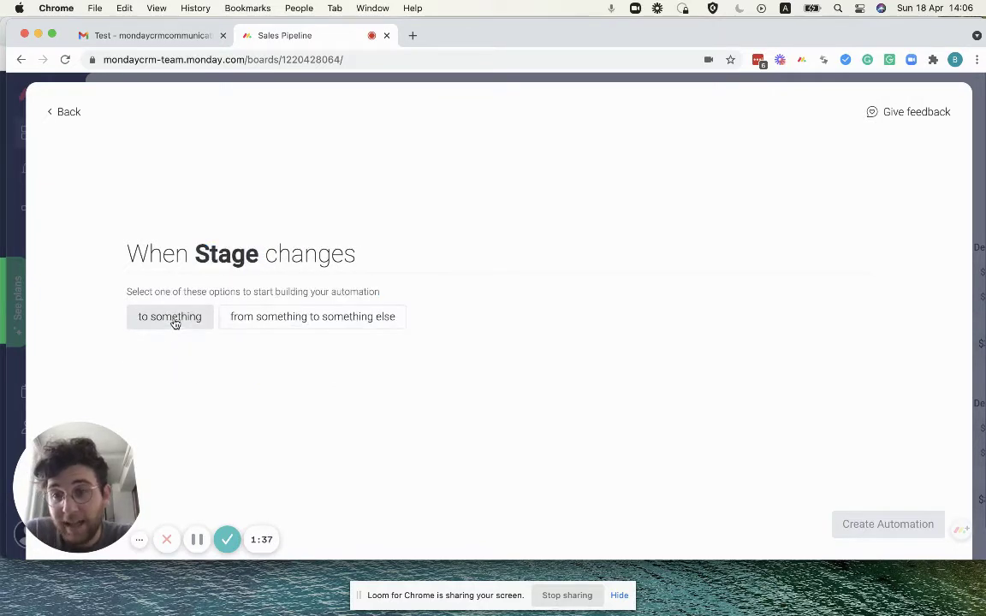
left_click(183, 320)
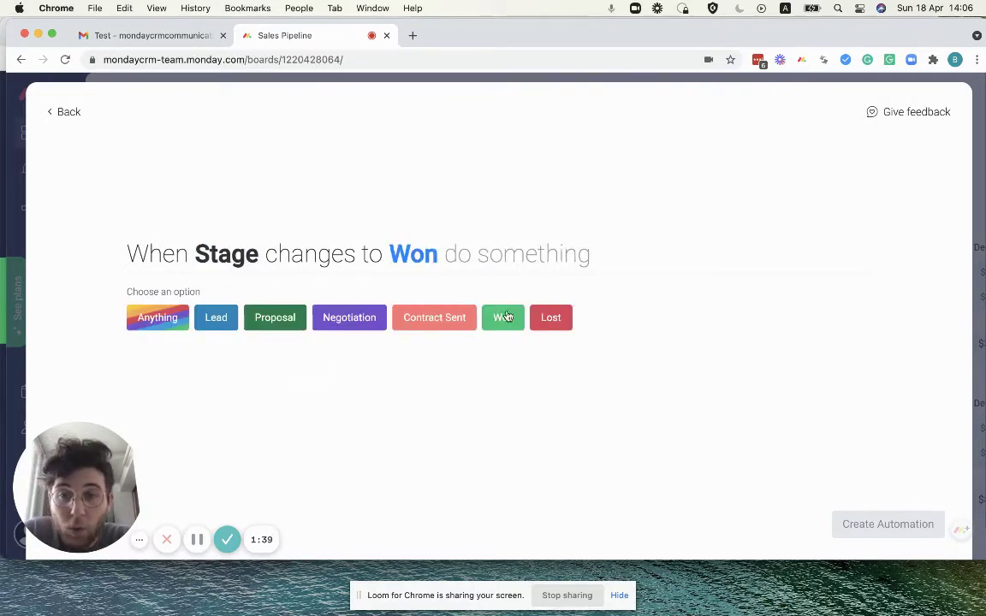
left_click(554, 322)
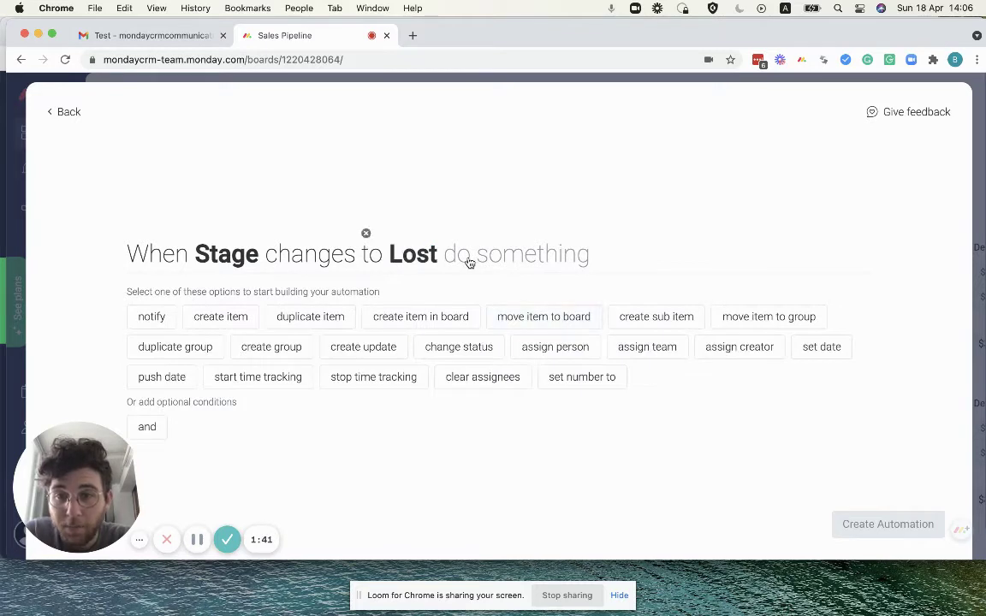
Step: Add a notify action with the message "Hey," followed, after a blank line, by "This deal was lost - lets look into why?"
left_click(162, 321)
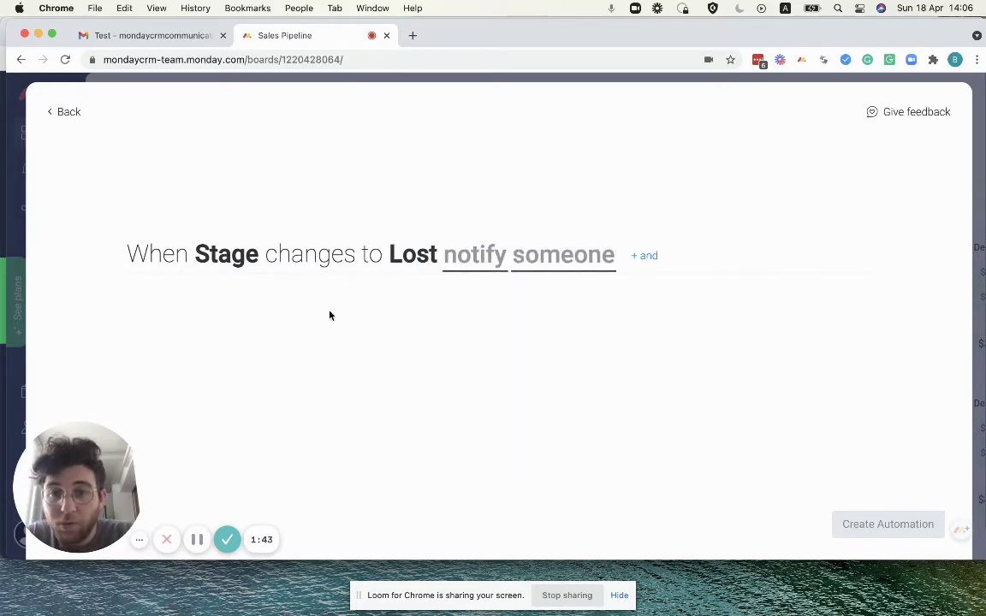
left_click(468, 260)
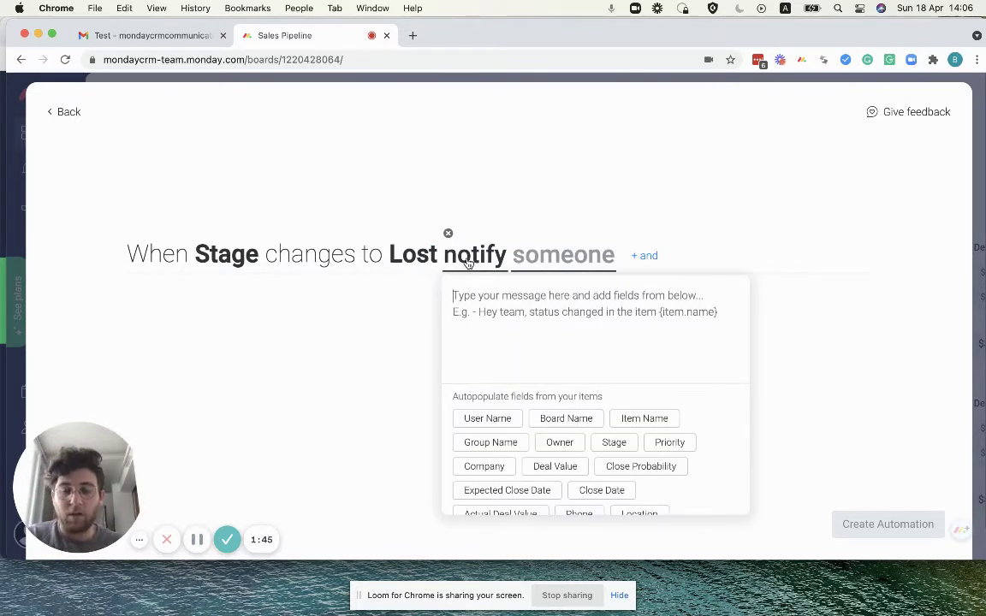
type("Hey,")
key("Return")
key("Return")
type("Th")
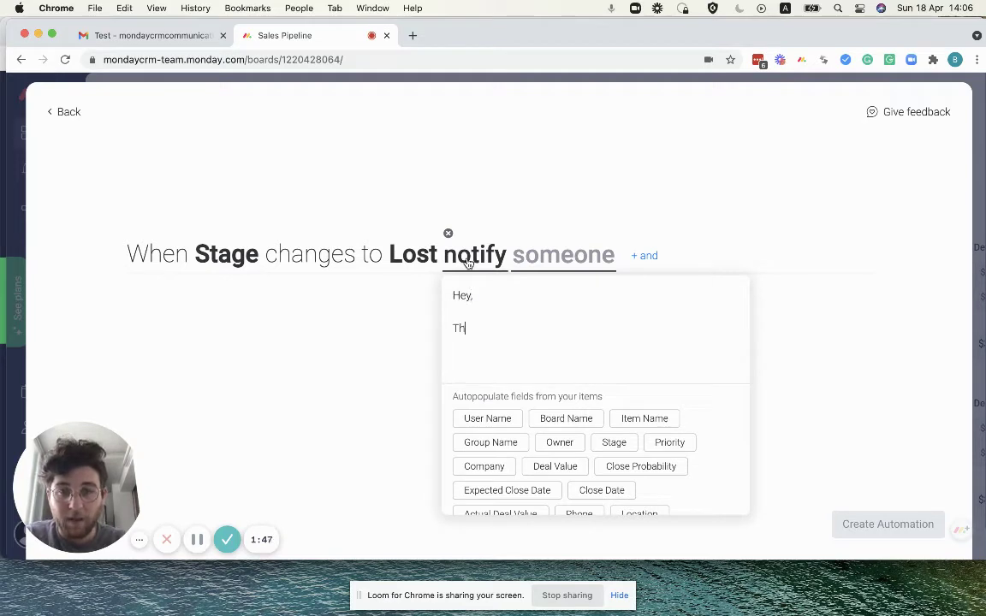
type("is deal was ")
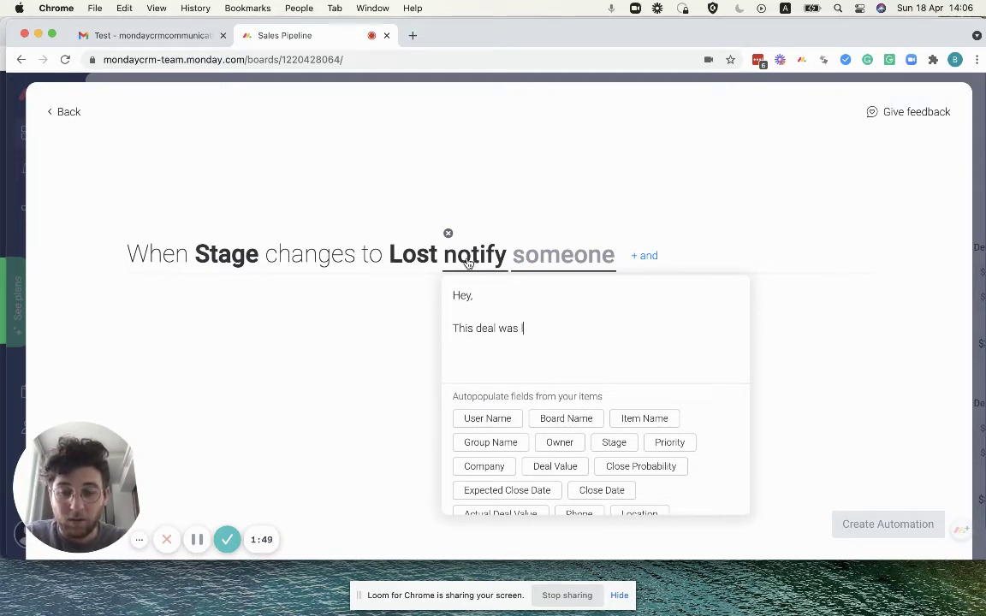
type("lost - lets")
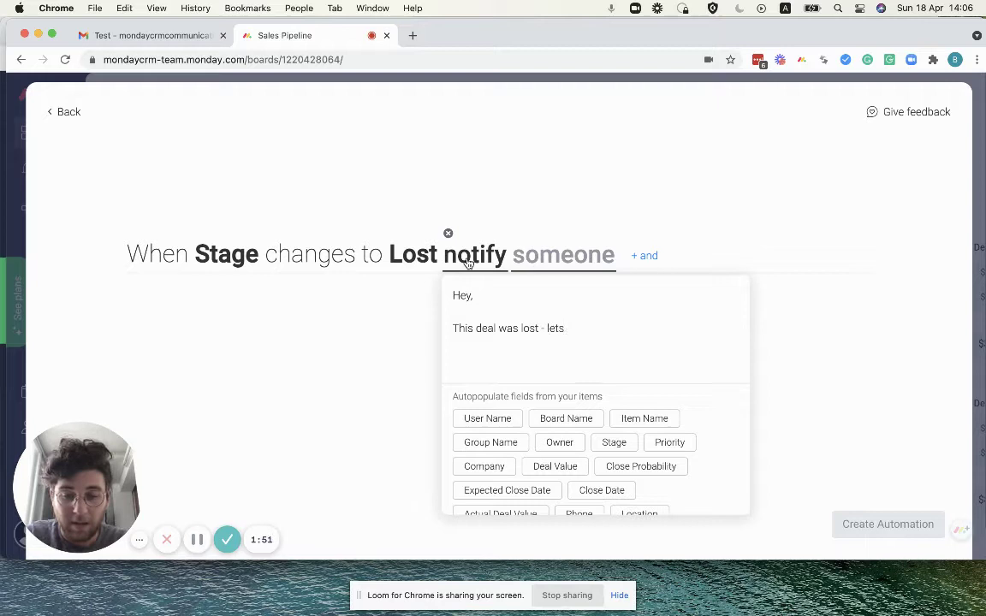
type(" look w")
key("BackSpace")
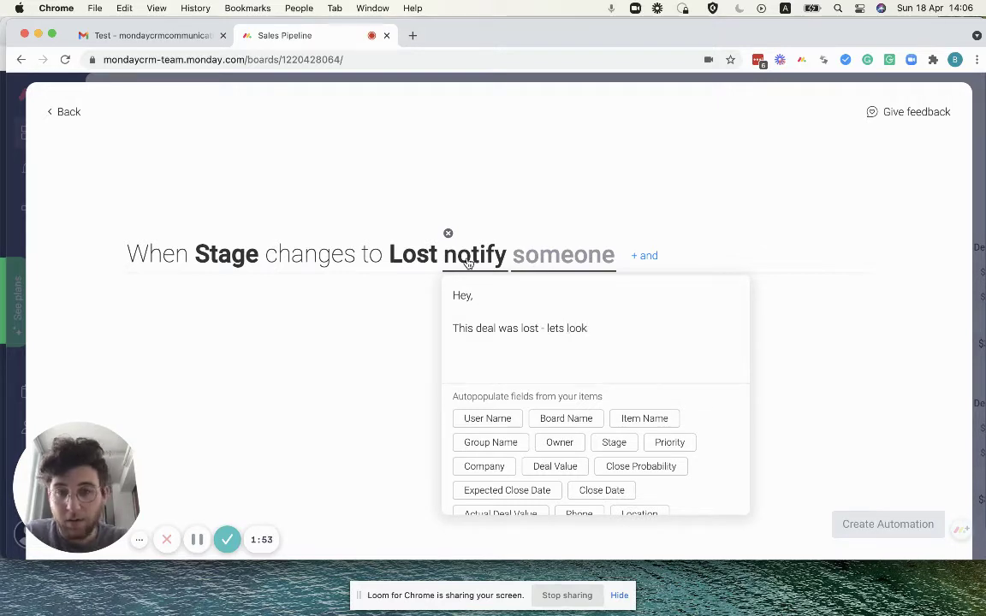
type("into wh")
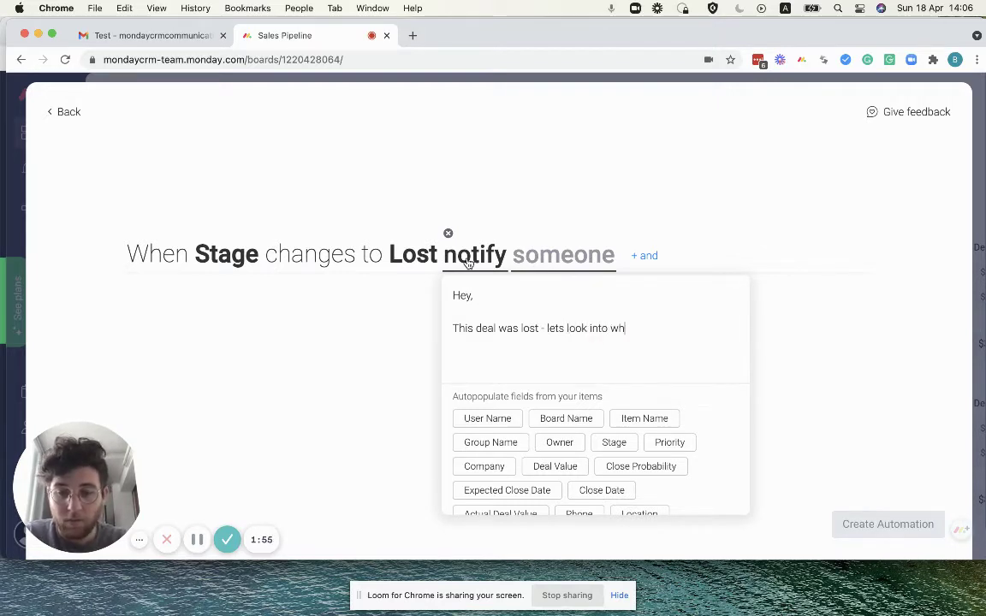
type("y?")
key("Return")
key("Return")
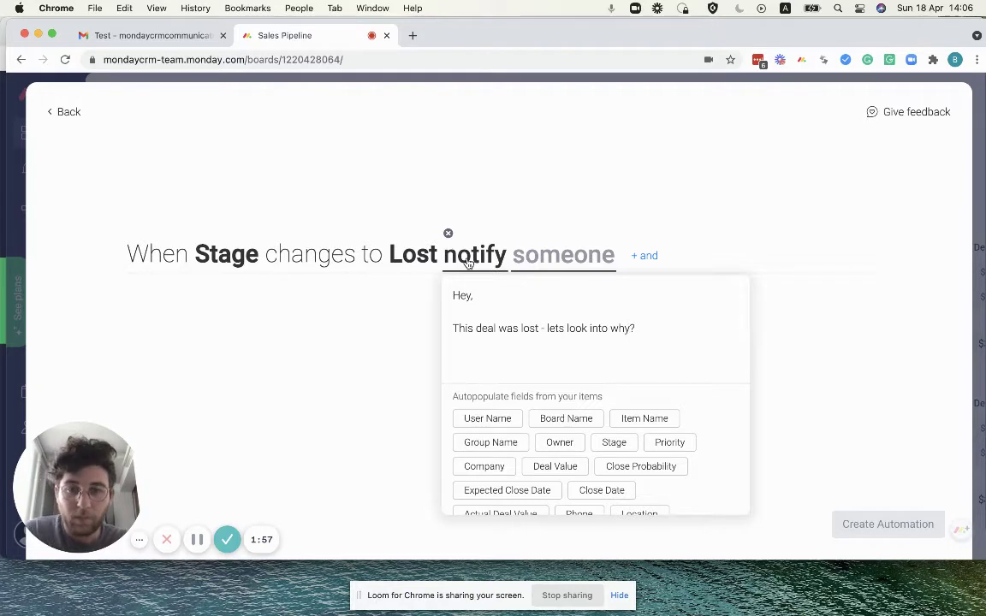
left_click(369, 350)
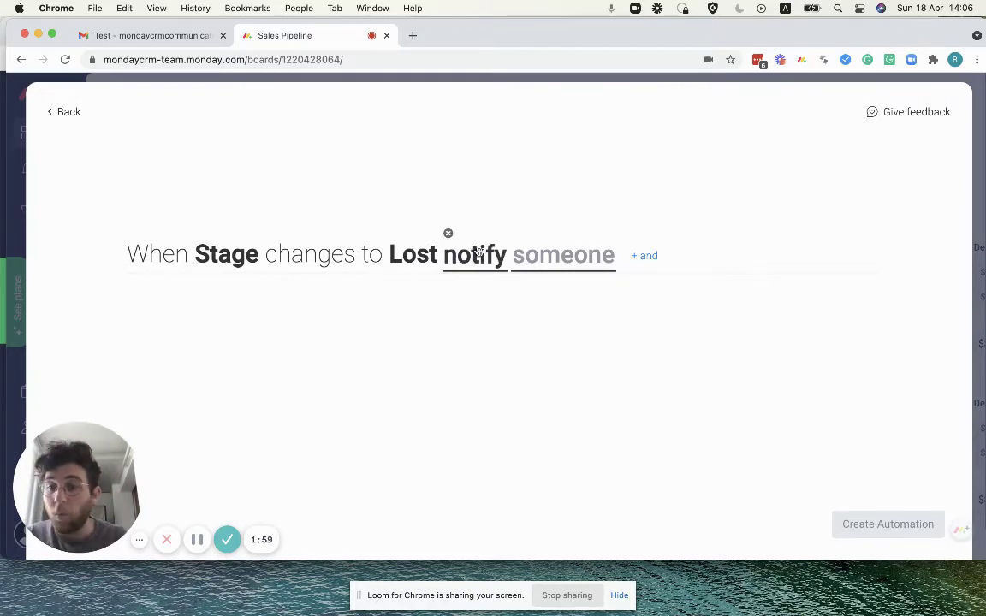
Step: Choose yourself as the notification recipient, create the automation and return to the Sales Pipeline board
left_click(548, 261)
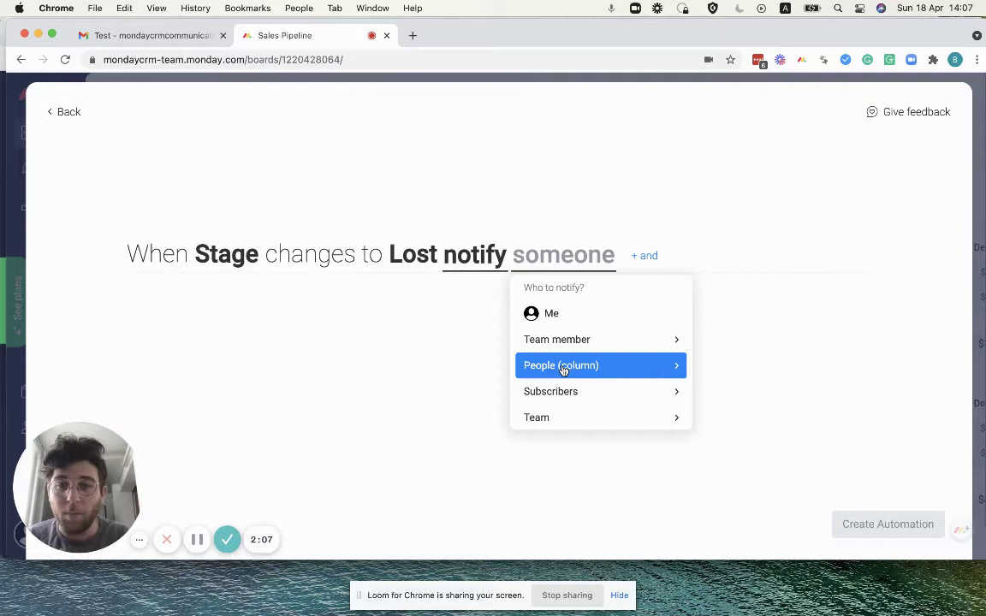
left_click(553, 315)
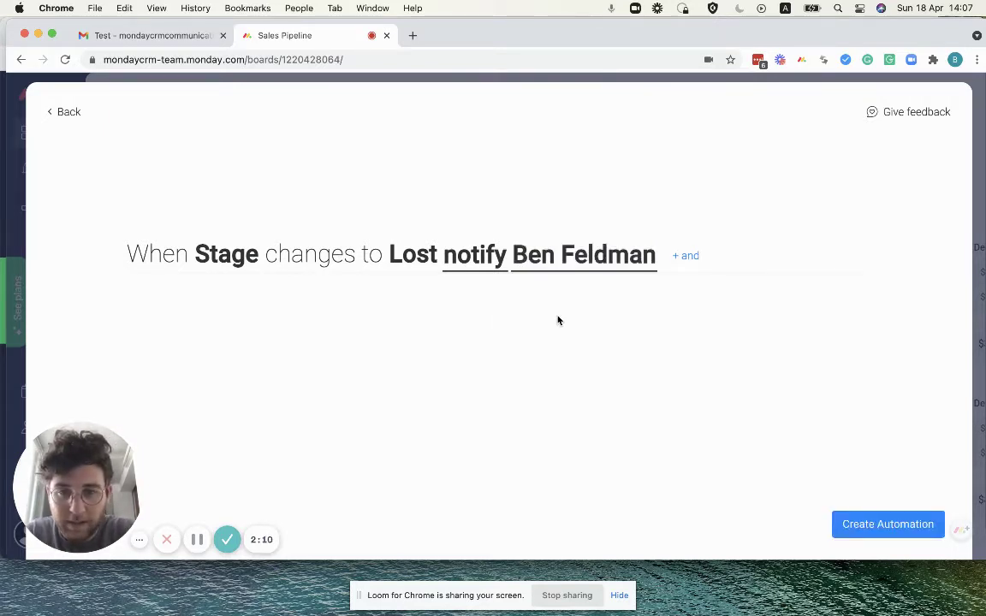
left_click(892, 522)
left_click(876, 528)
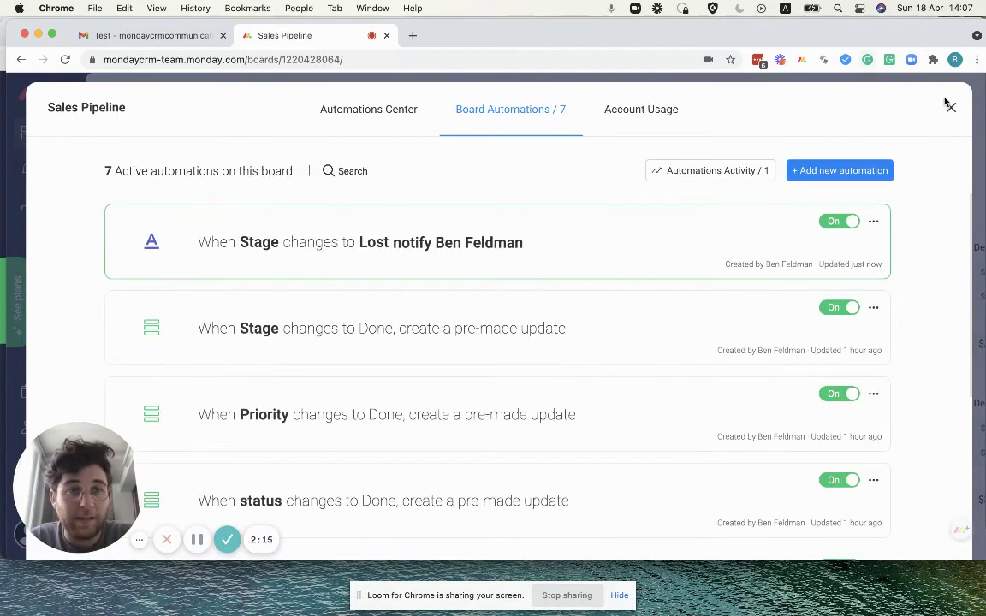
left_click(951, 105)
Step: Set the stage of Deal name 1 to Lost to trigger the notification automation
left_click(698, 276)
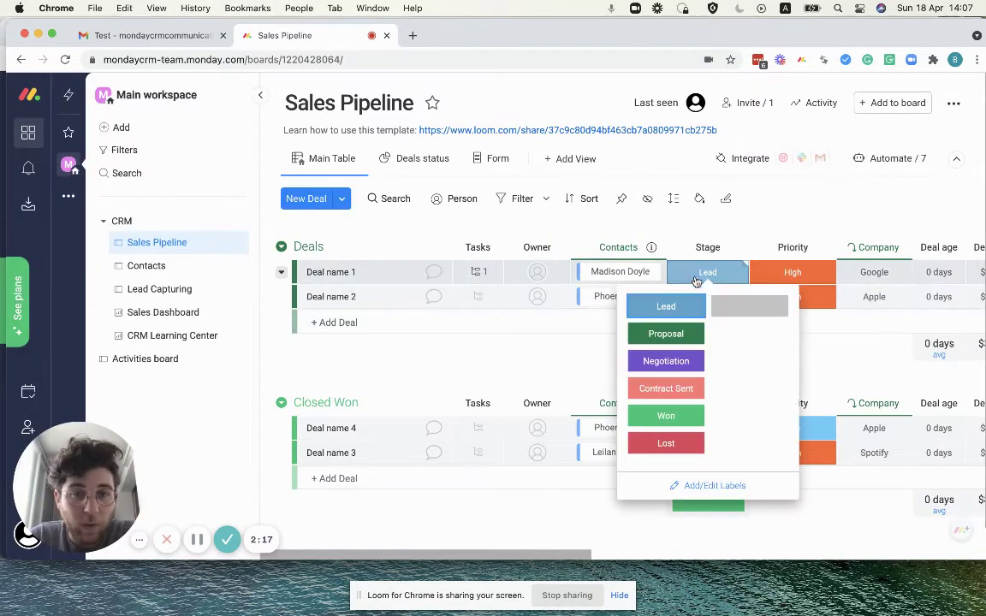
left_click(660, 443)
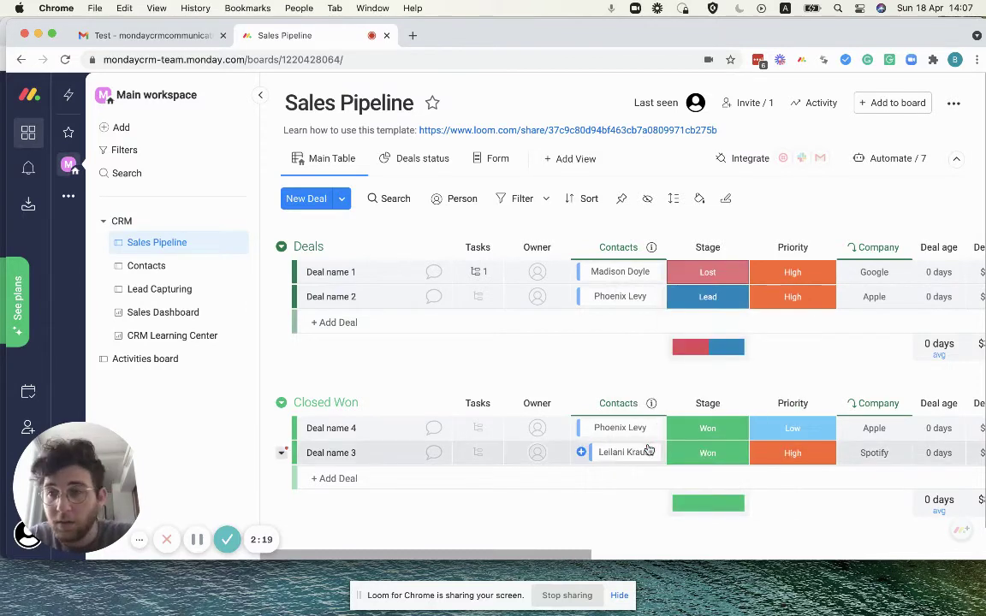
Step: Open the notifications, mark the lost-deal notification as read and close the list
left_click(29, 168)
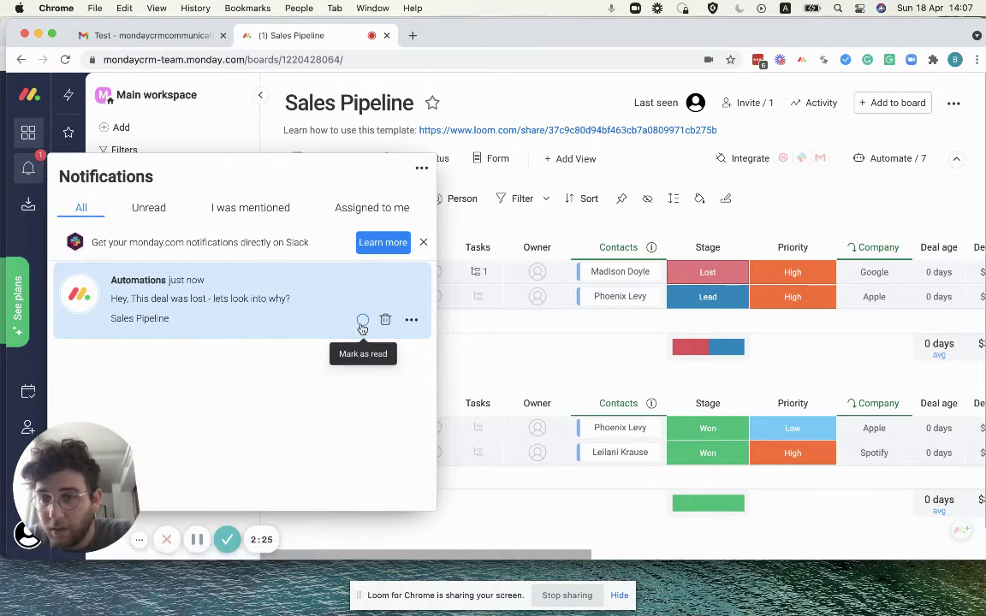
left_click(362, 322)
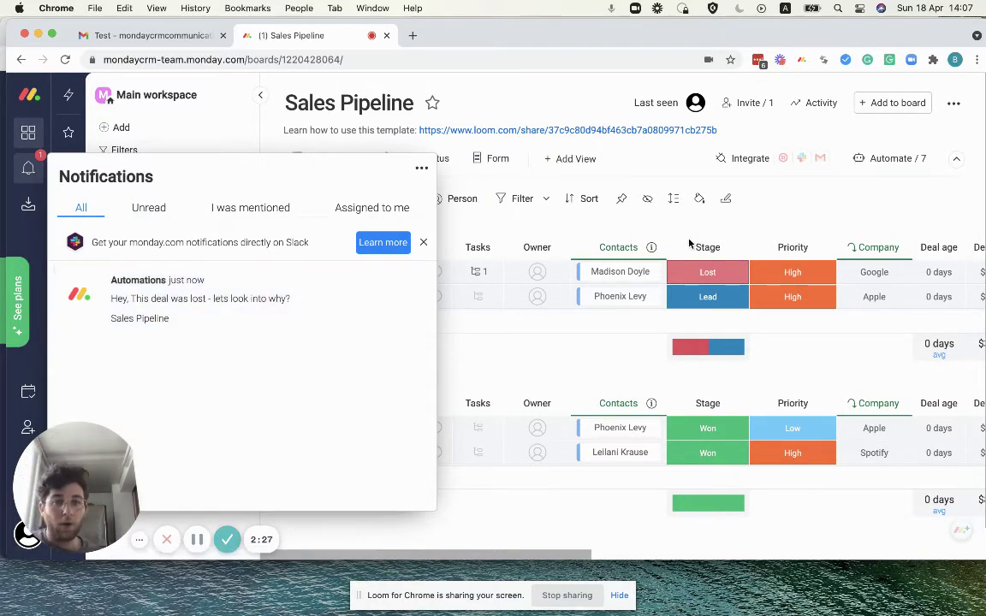
left_click(774, 224)
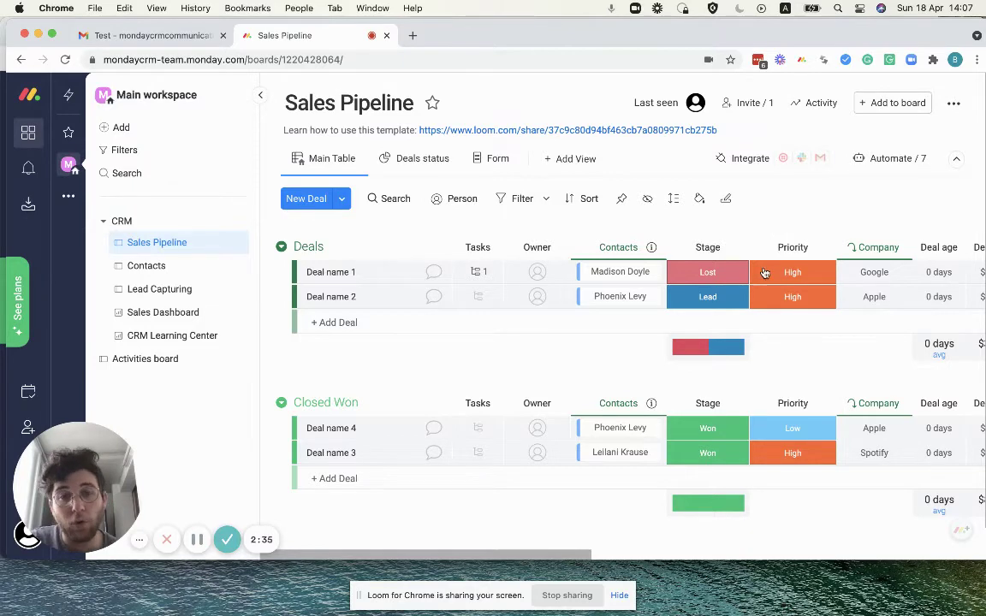
Step: Examine the close probability, forecast value, close date and deal value columns of the Sales Pipeline board
scroll(761, 274, "right", 10)
scroll(762, 278, "right", 2)
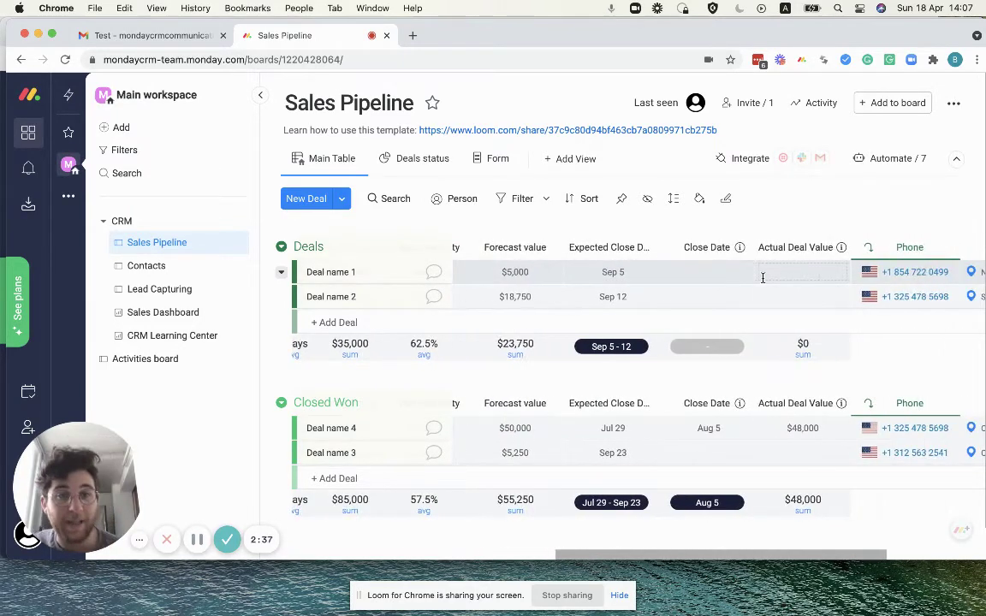
scroll(761, 275, "right", 1)
scroll(760, 275, "left", 3)
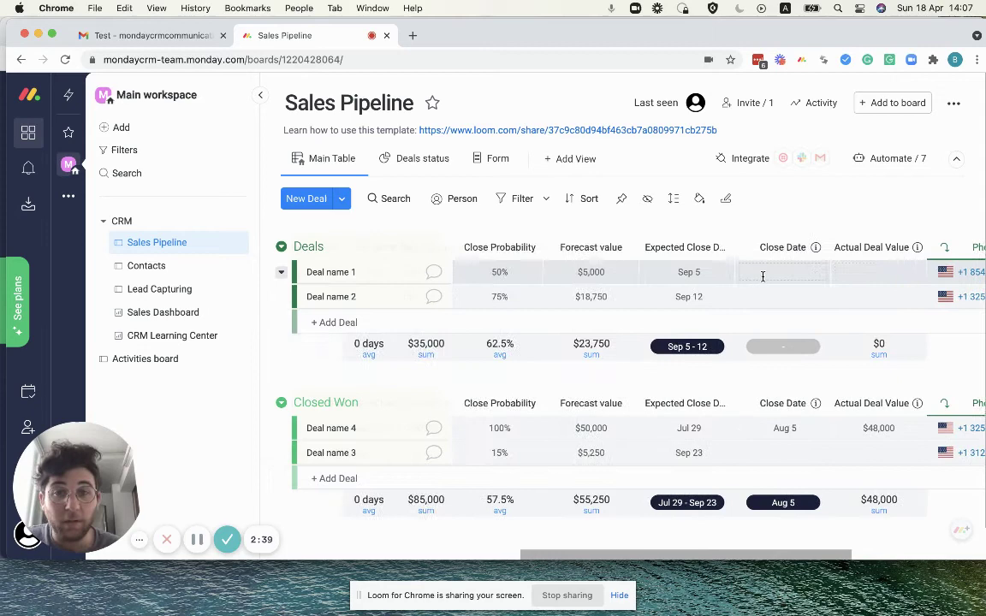
scroll(591, 301, "left", 3)
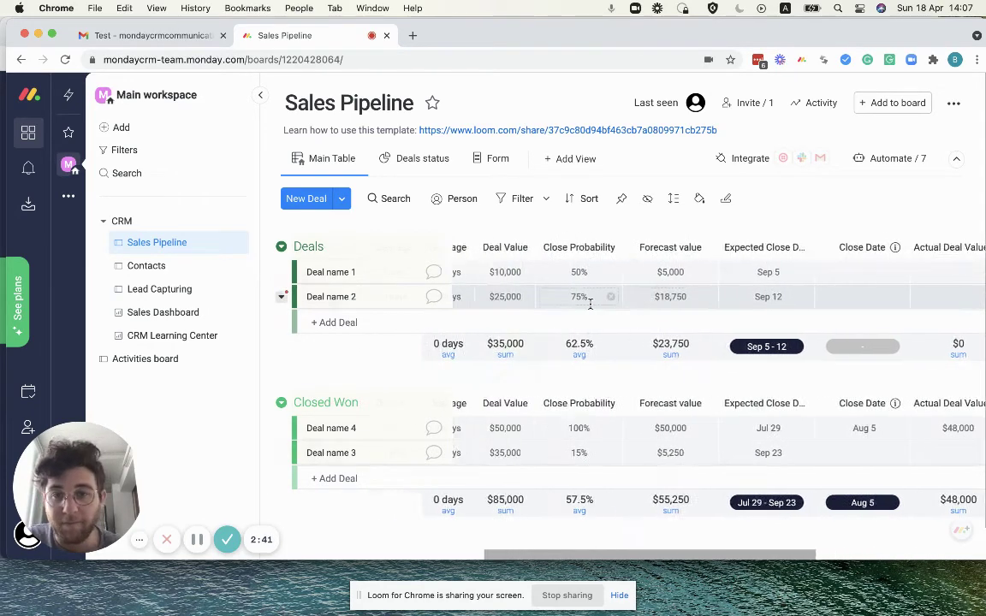
Step: Review the Forecast value column's formula, {Deal Value}*{Close Probability}, and set it without changes
left_click(667, 296)
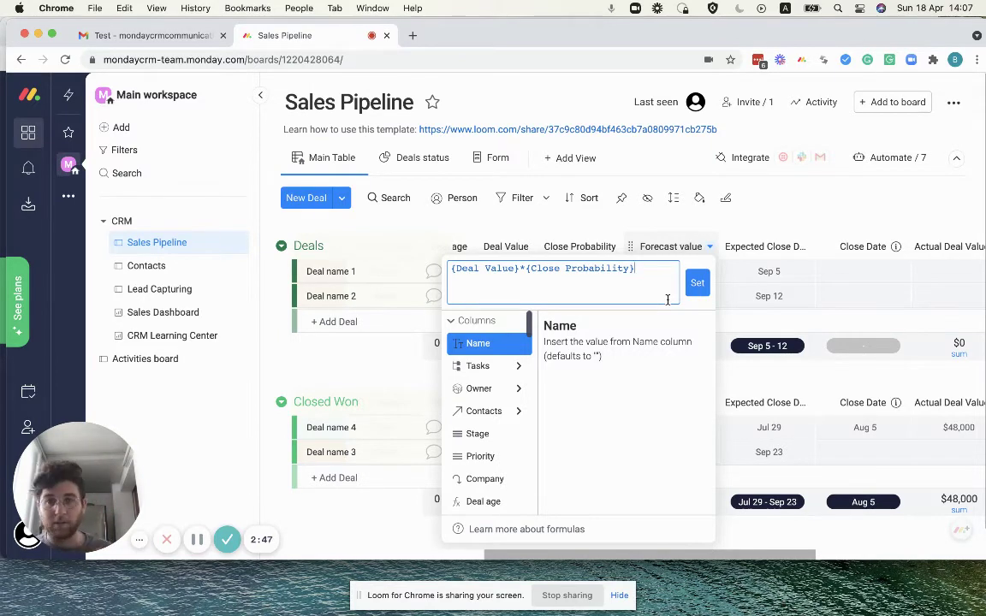
left_click(698, 283)
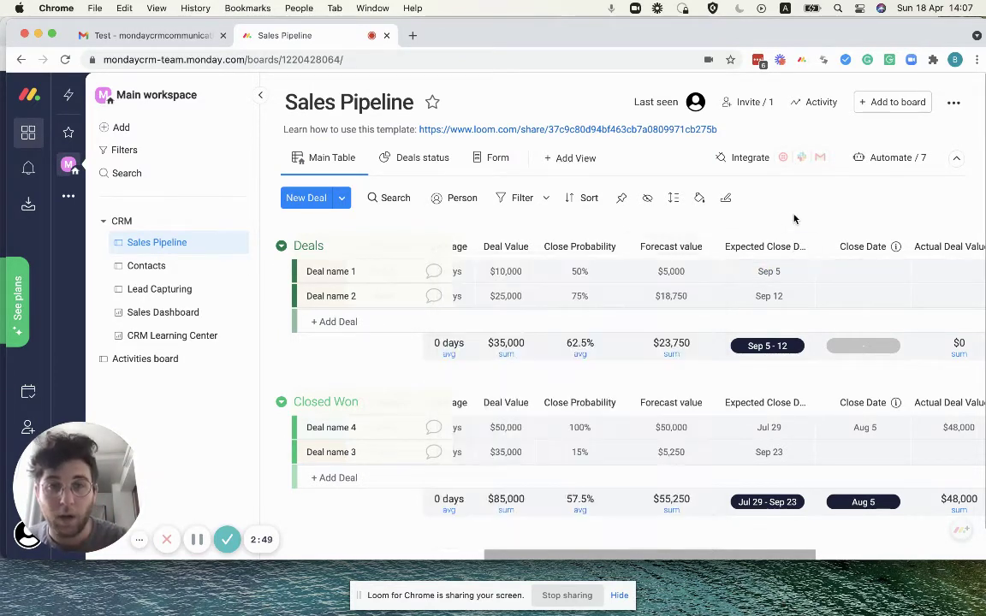
Step: Browse the board's integrations and choose the CommuniHub Integrations recipe that starts time tracking when a new email arrives
left_click(754, 156)
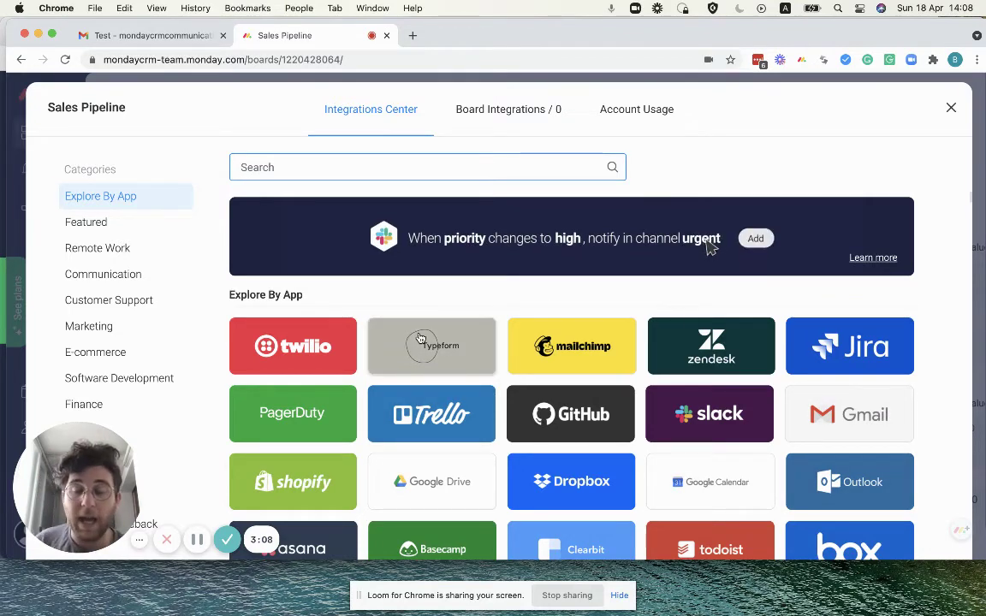
scroll(420, 338, "down", 3)
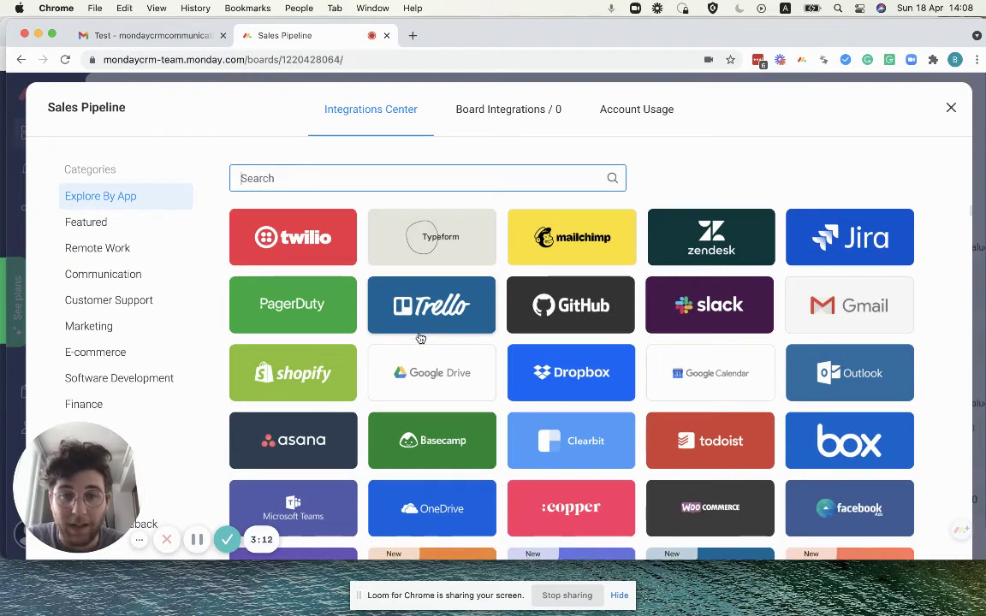
scroll(420, 338, "down", 1)
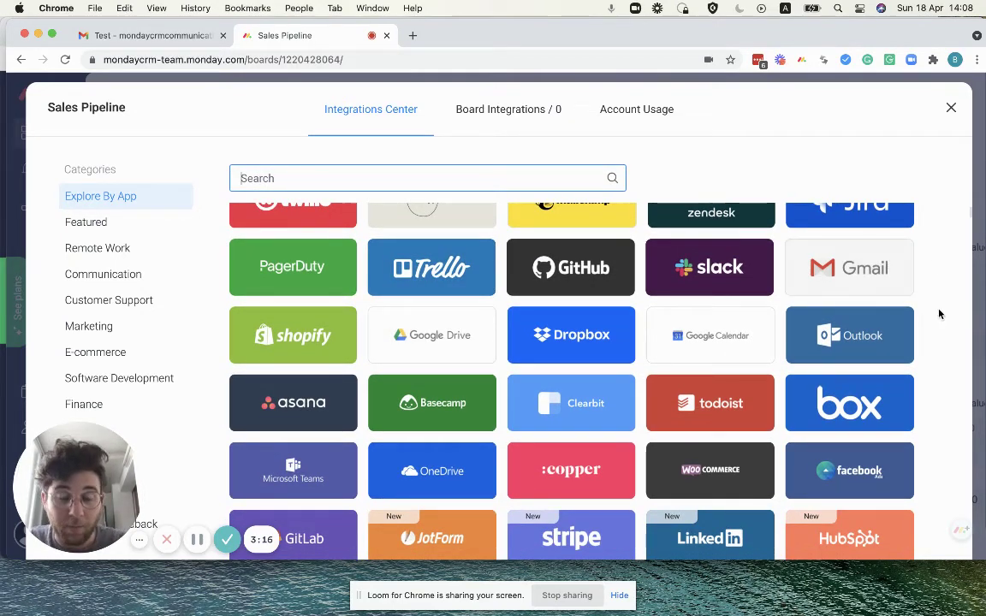
scroll(941, 314, "down", 7)
scroll(952, 289, "down", 6)
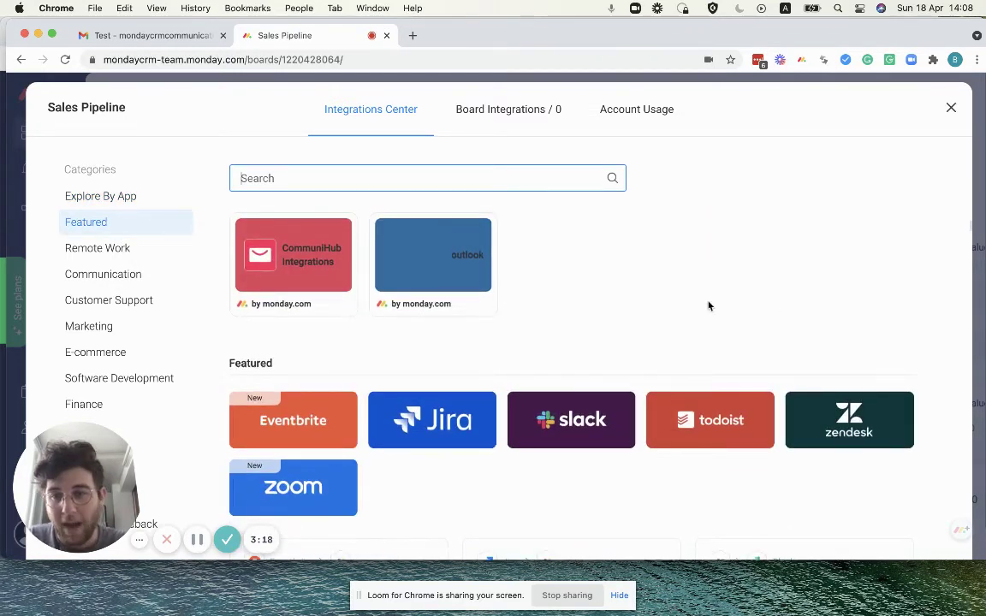
left_click(286, 242)
scroll(287, 242, "down", 2)
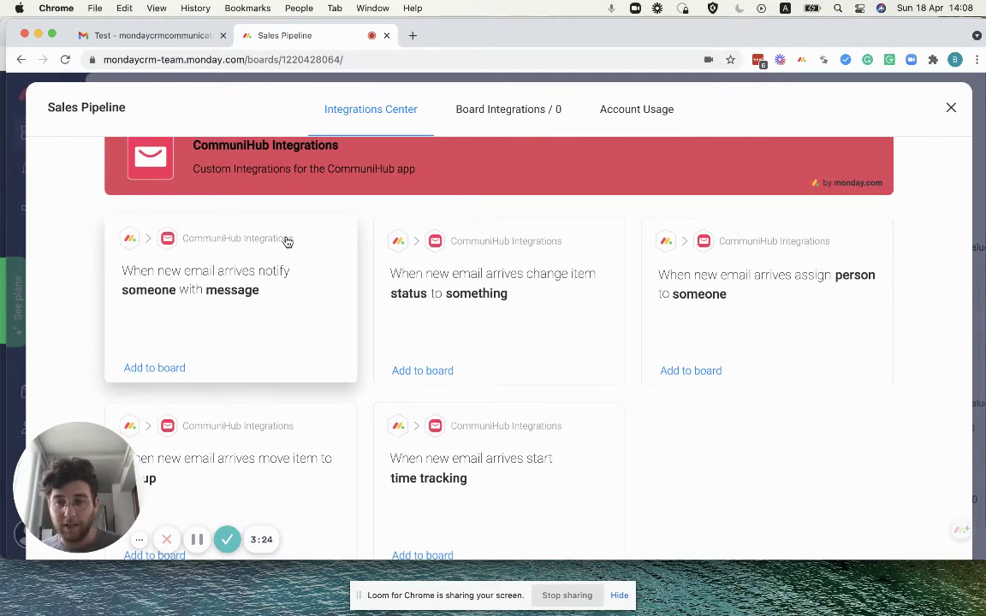
scroll(287, 243, "down", 1)
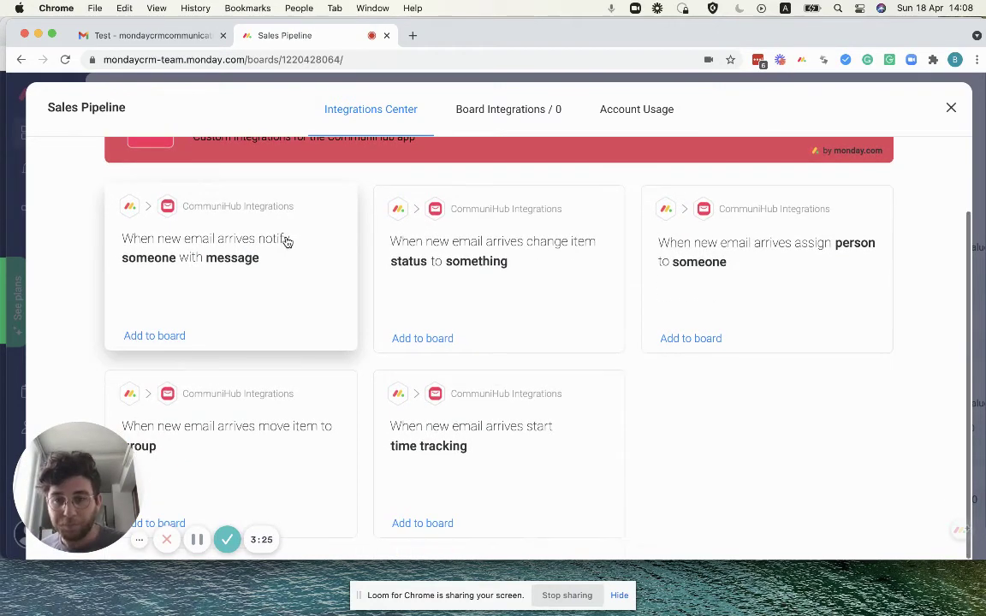
left_click(438, 451)
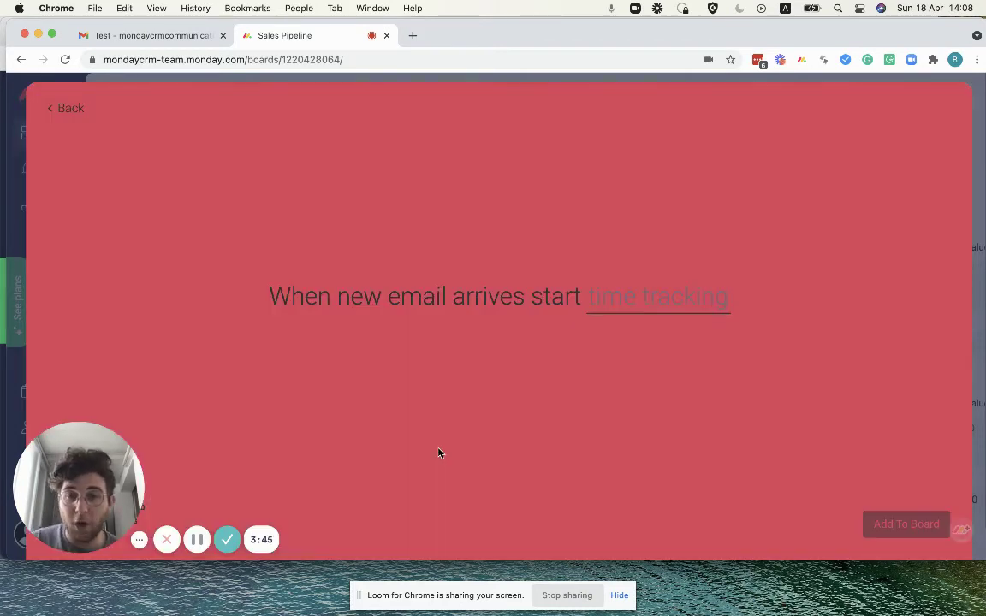
Step: Add a Time Tracking column as the recipe's target, add the integration to the board and return to the Sales Pipeline table
left_click(671, 310)
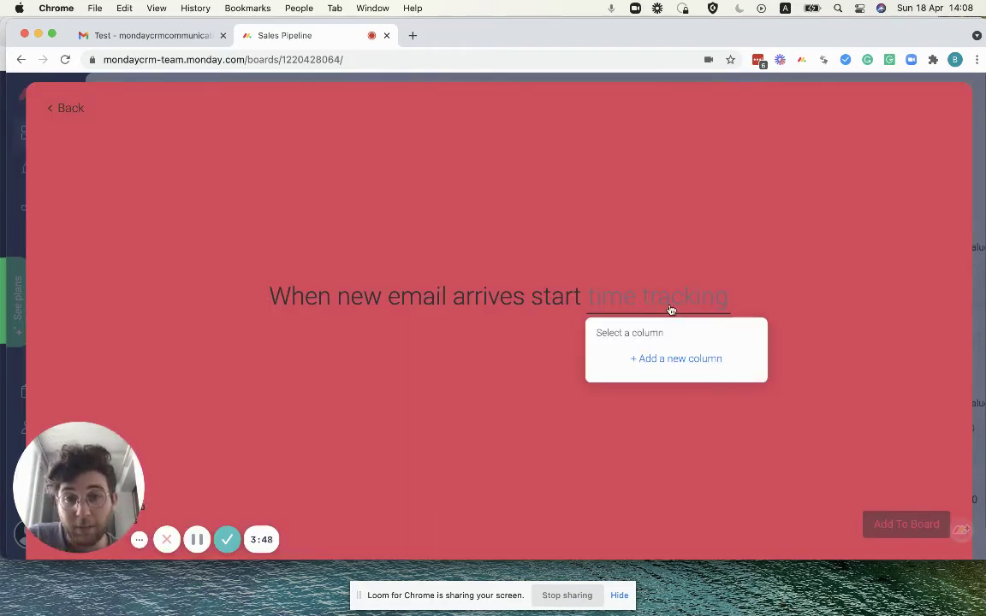
left_click(658, 369)
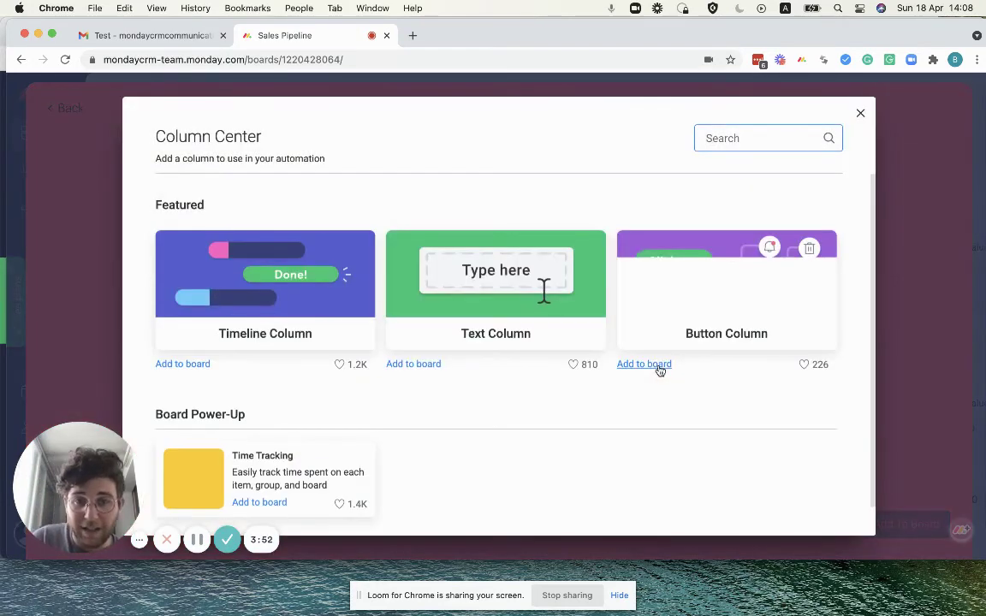
key("Escape")
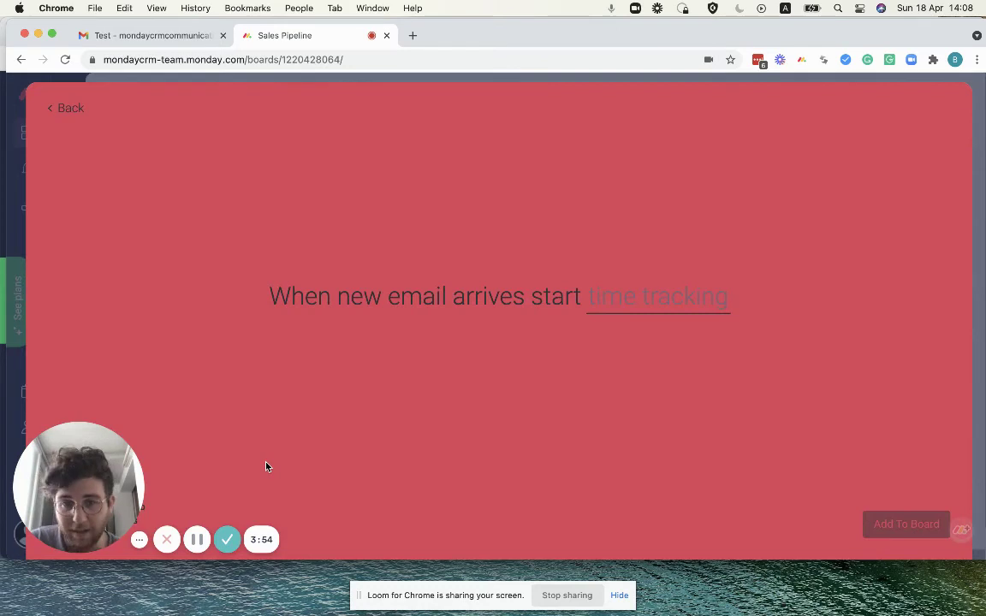
left_click(651, 300)
left_click(645, 360)
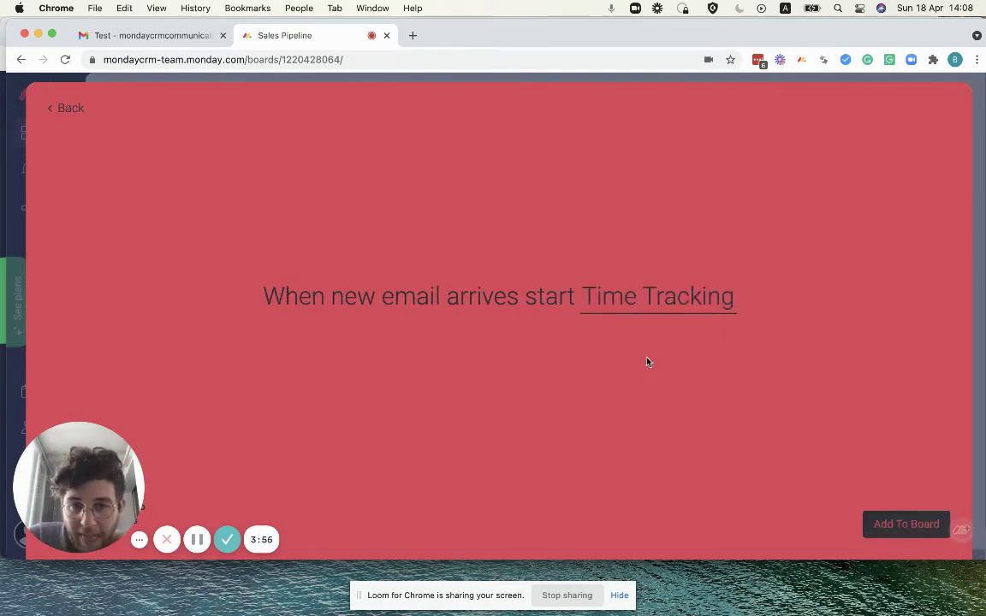
left_click(894, 528)
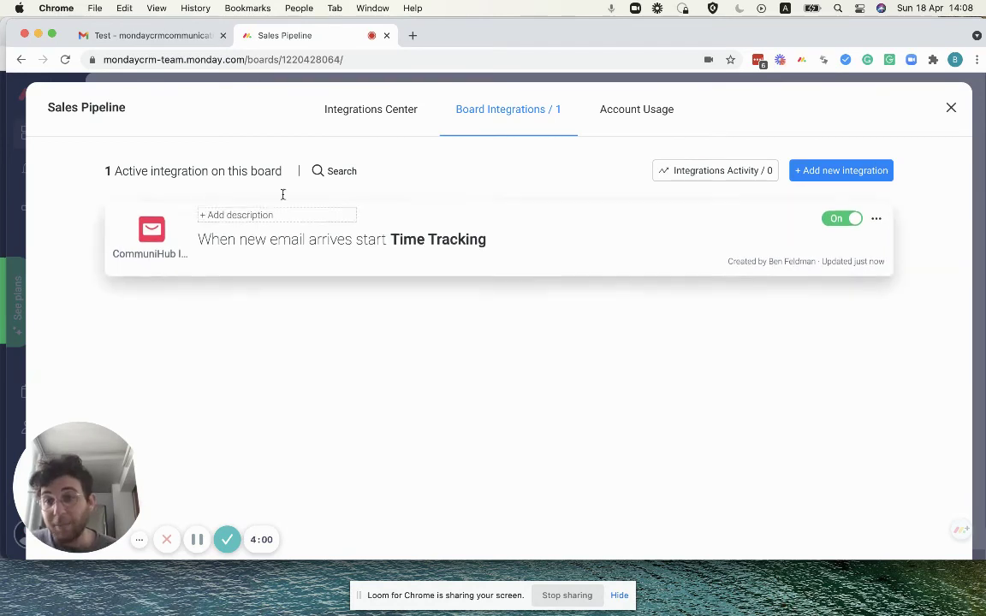
left_click(950, 108)
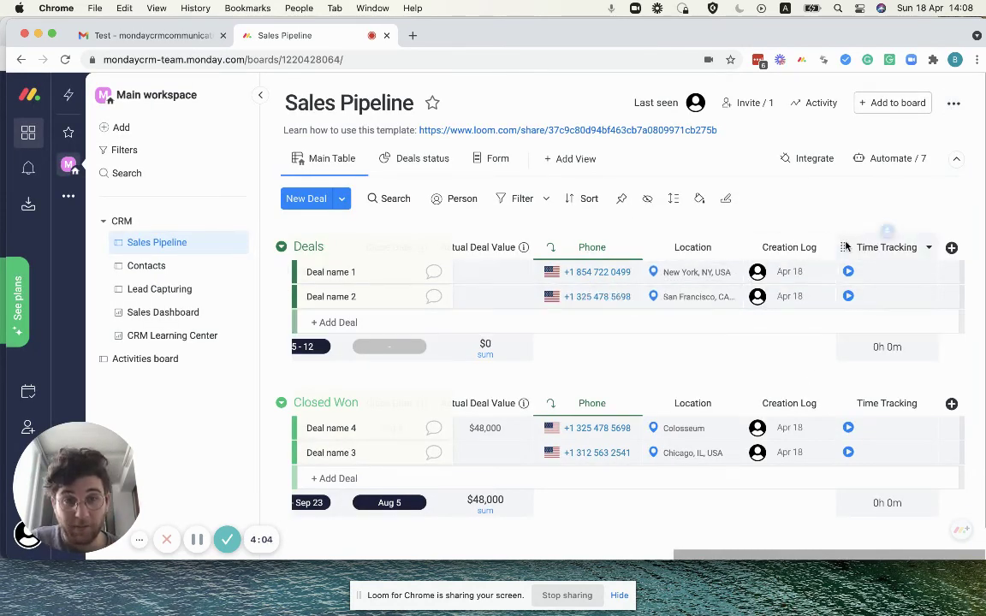